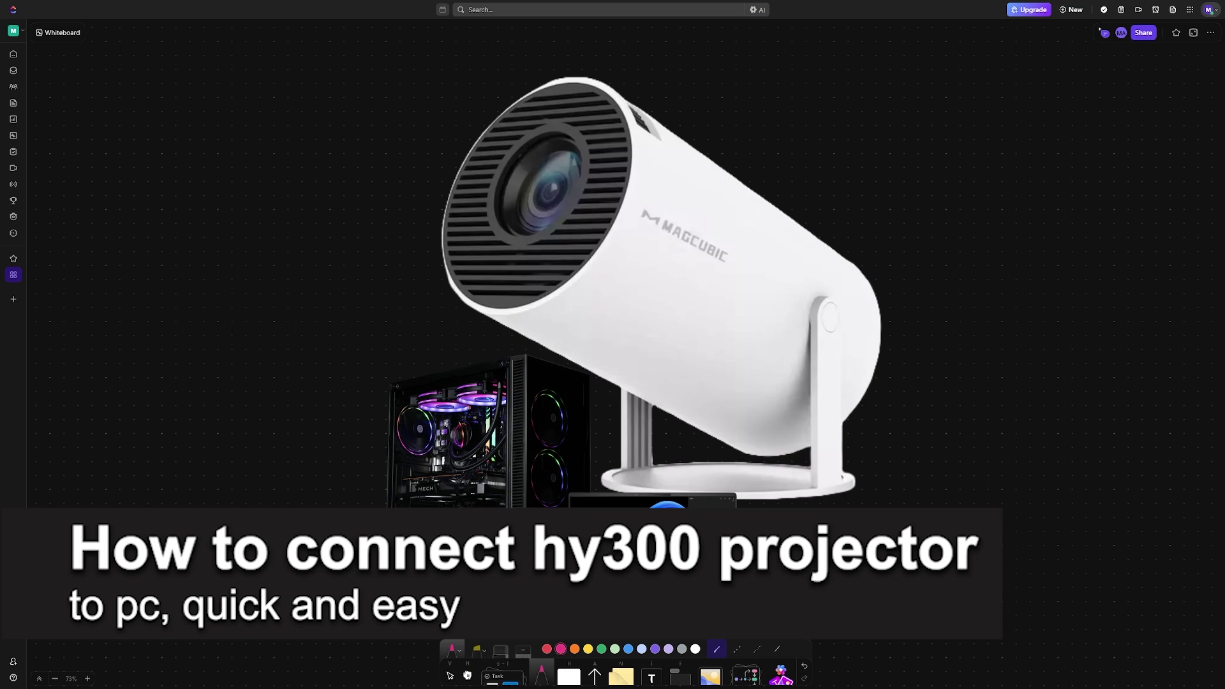
In pink pen, circle the PC note and write an underlined 'HY300' beside the projector.
drag(755, 555, 760, 553)
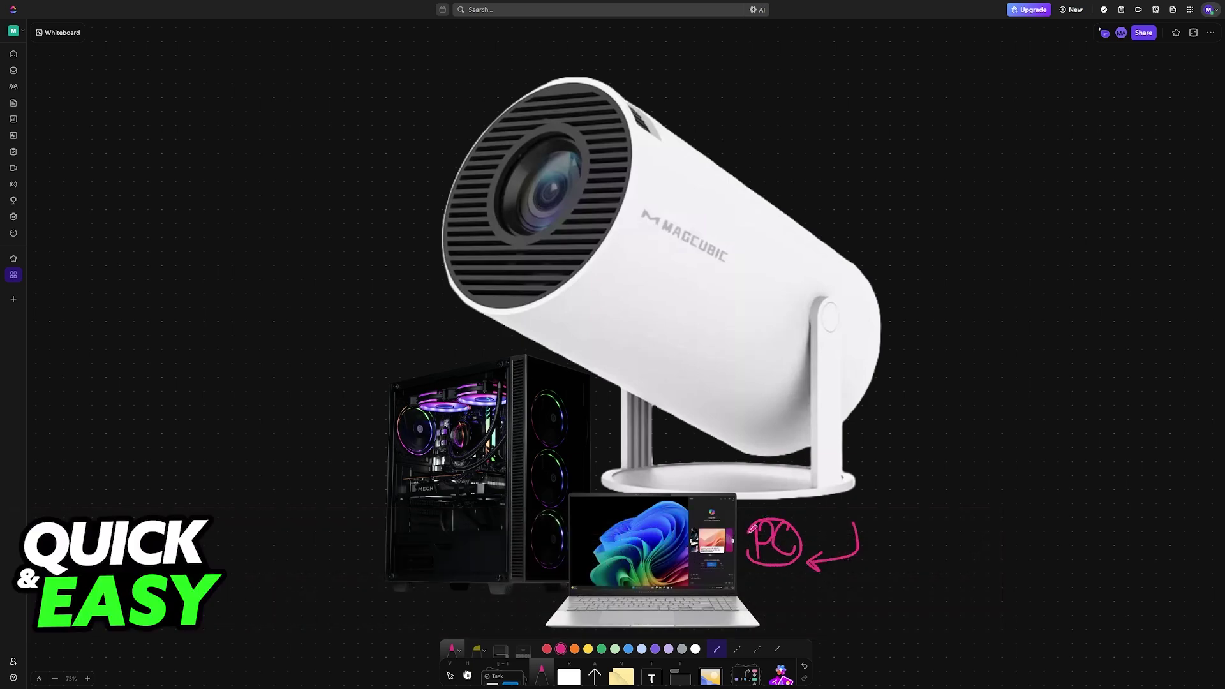
mouse_move(867, 454)
mouse_down()
mouse_move(874, 479)
mouse_move(886, 460)
mouse_move(904, 473)
mouse_move(919, 461)
mouse_move(912, 479)
mouse_move(945, 474)
mouse_up()
drag(848, 489, 981, 481)
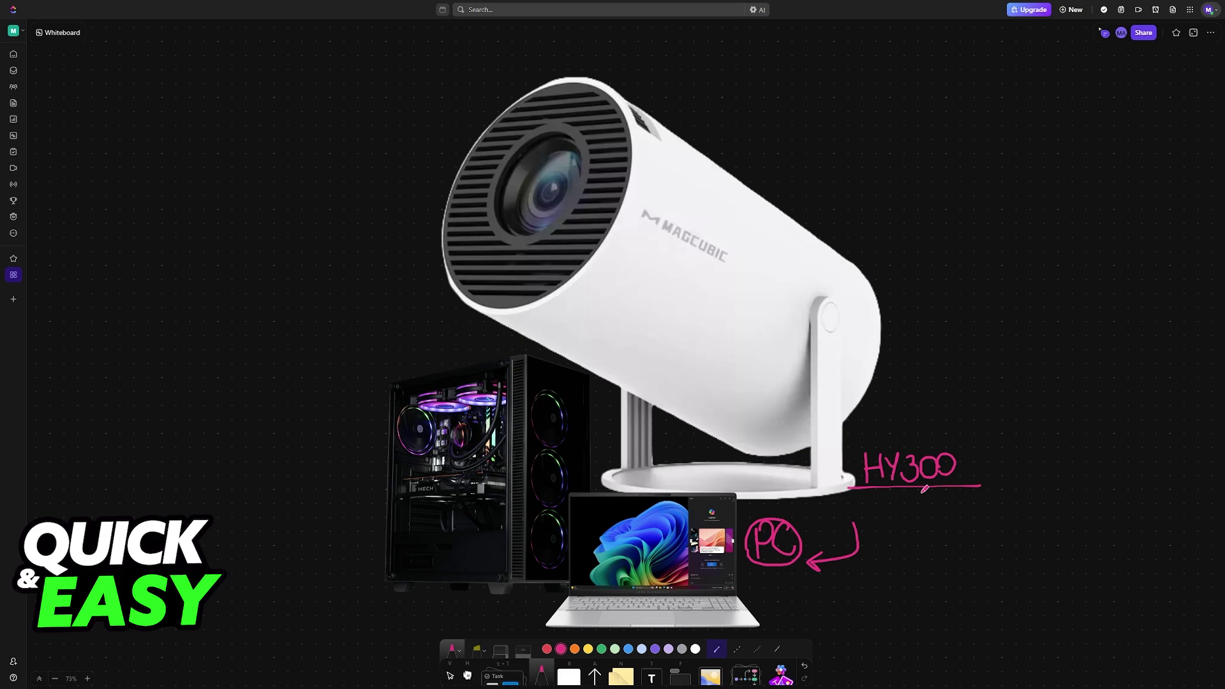
scroll(924, 488, down, 5)
scroll(765, 287, down, 5)
scroll(708, 364, down, 3)
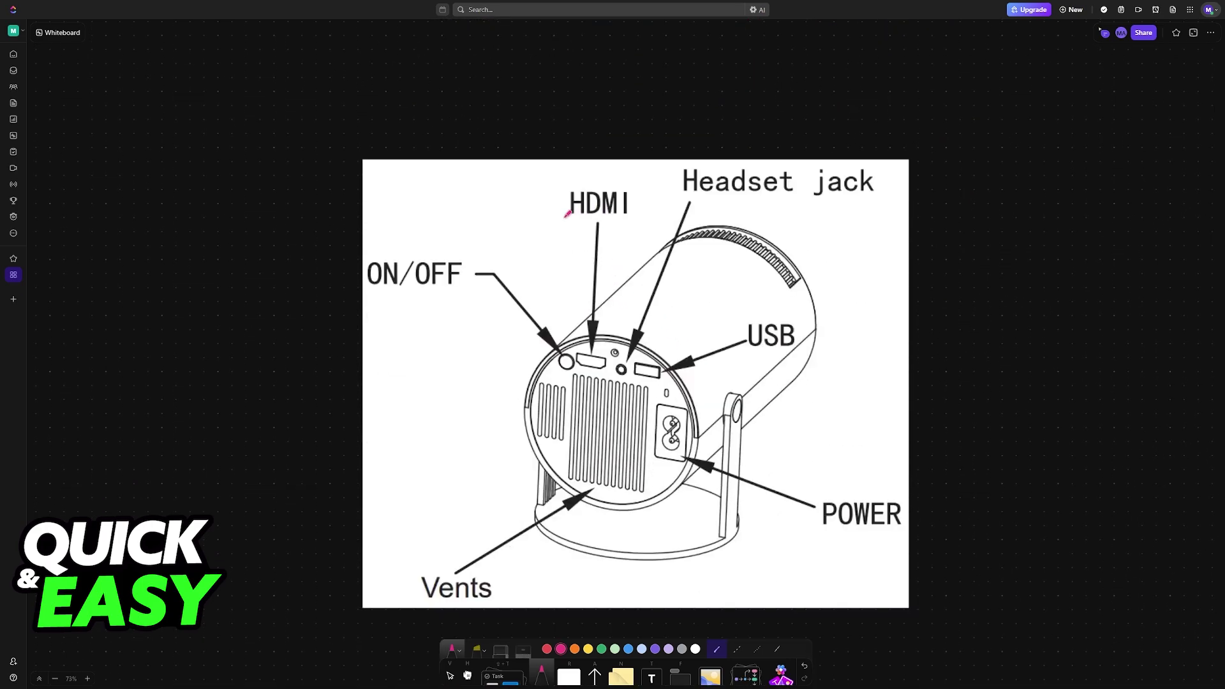
Underline and circle the HDMI label, point an arrow at it, and circle the HDMI port.
mouse_move(556, 220)
mouse_down()
mouse_move(660, 218)
mouse_move(637, 207)
mouse_up()
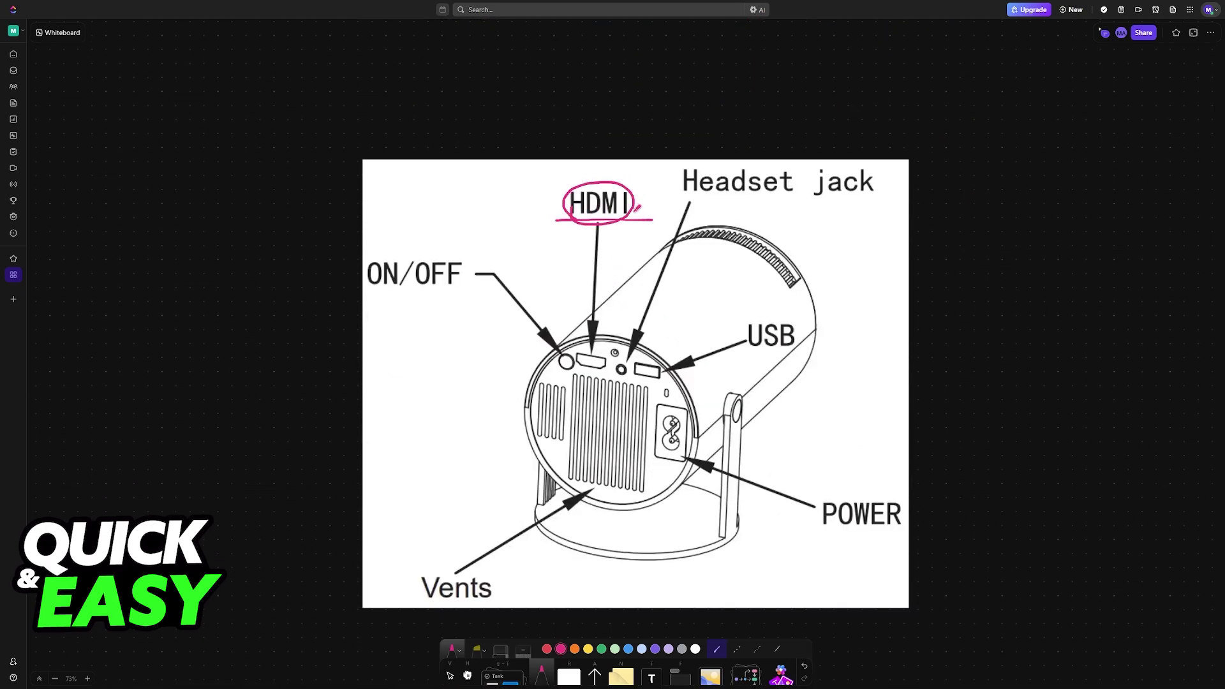
mouse_move(653, 155)
mouse_down()
mouse_move(634, 172)
mouse_move(649, 169)
mouse_up()
drag(586, 356, 608, 347)
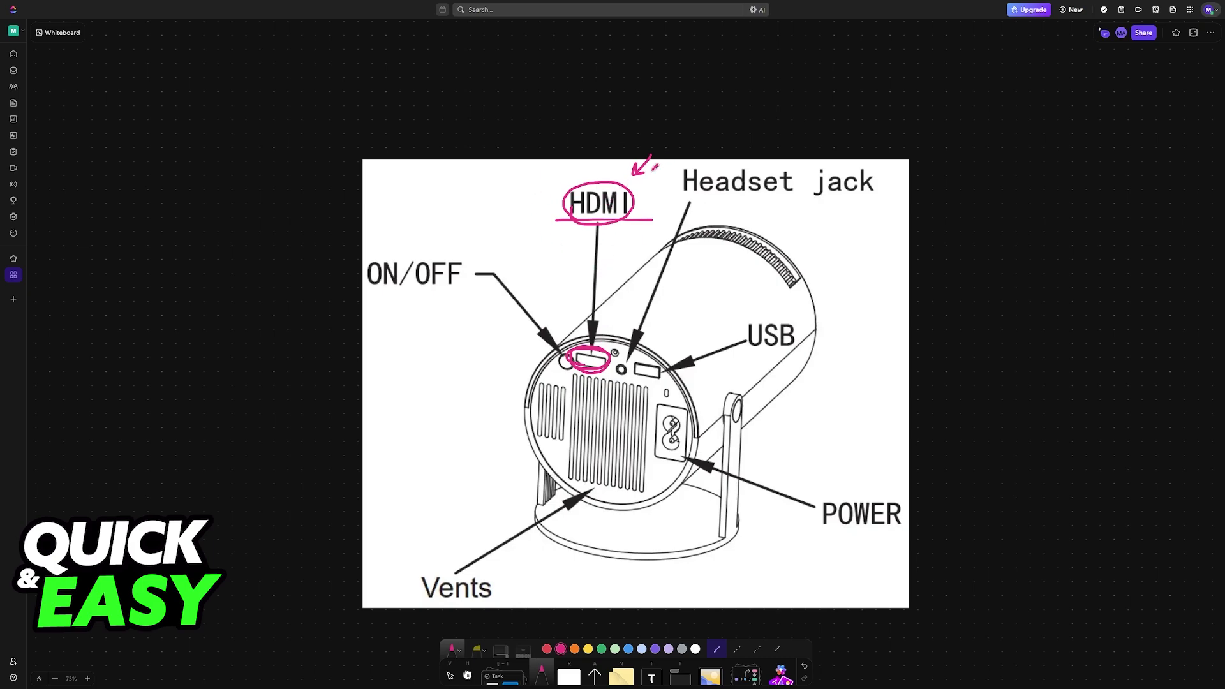
scroll(670, 239, down, 8)
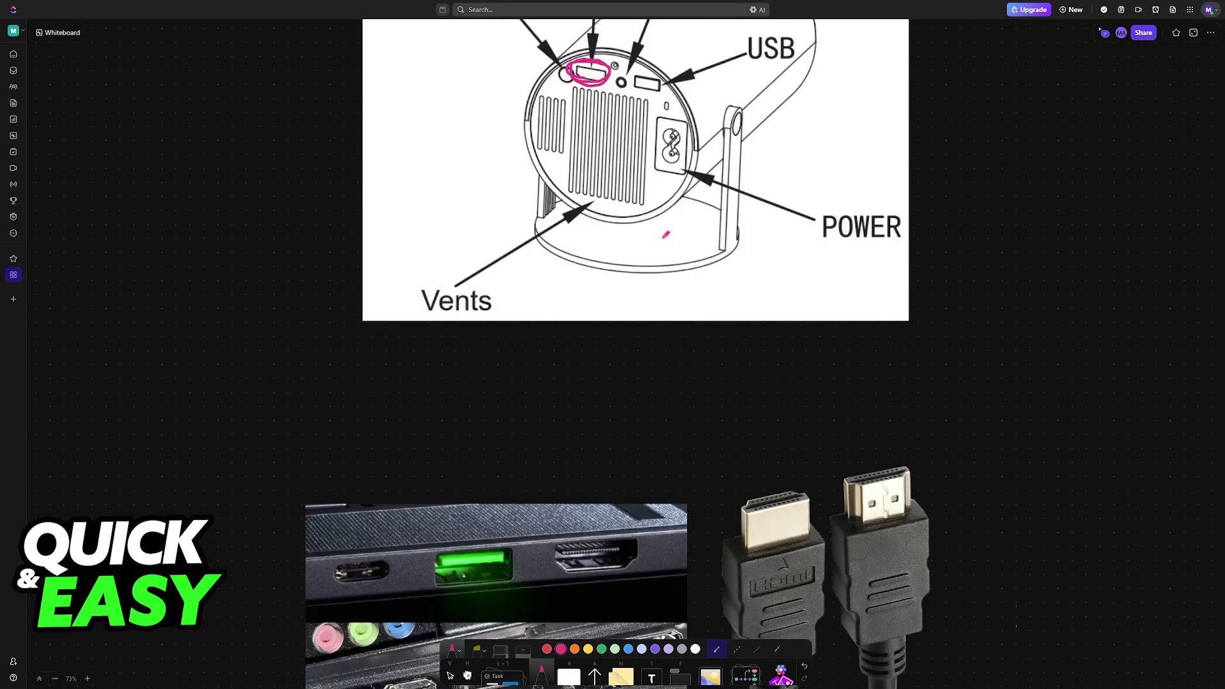
scroll(670, 239, down, 5)
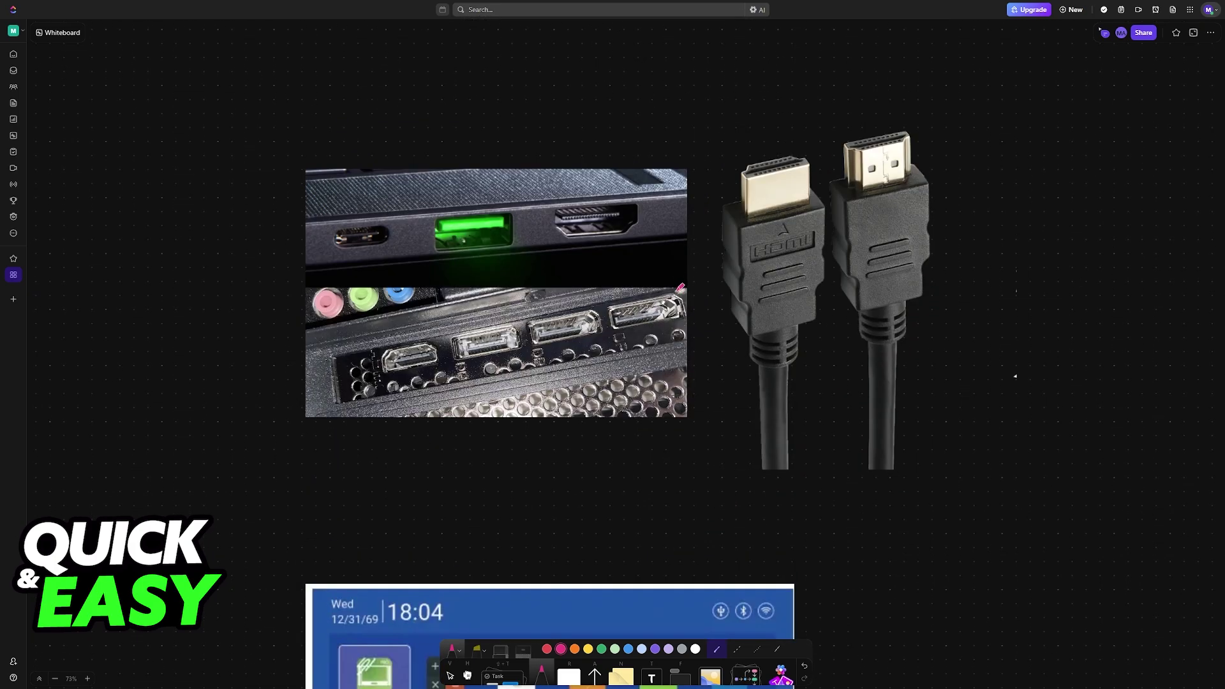
scroll(681, 267, up, 3)
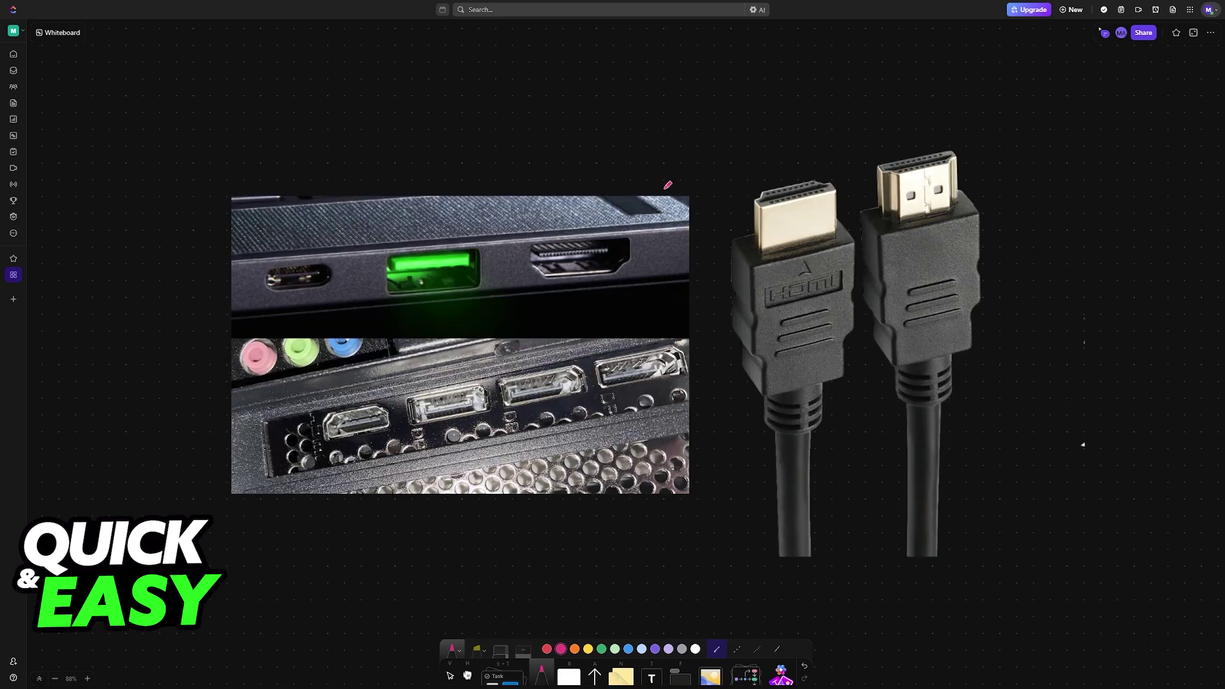
Arrow and circle the laptop's HDMI port, then undo the cross-out strokes over it.
drag(667, 185, 646, 218)
drag(563, 225, 526, 238)
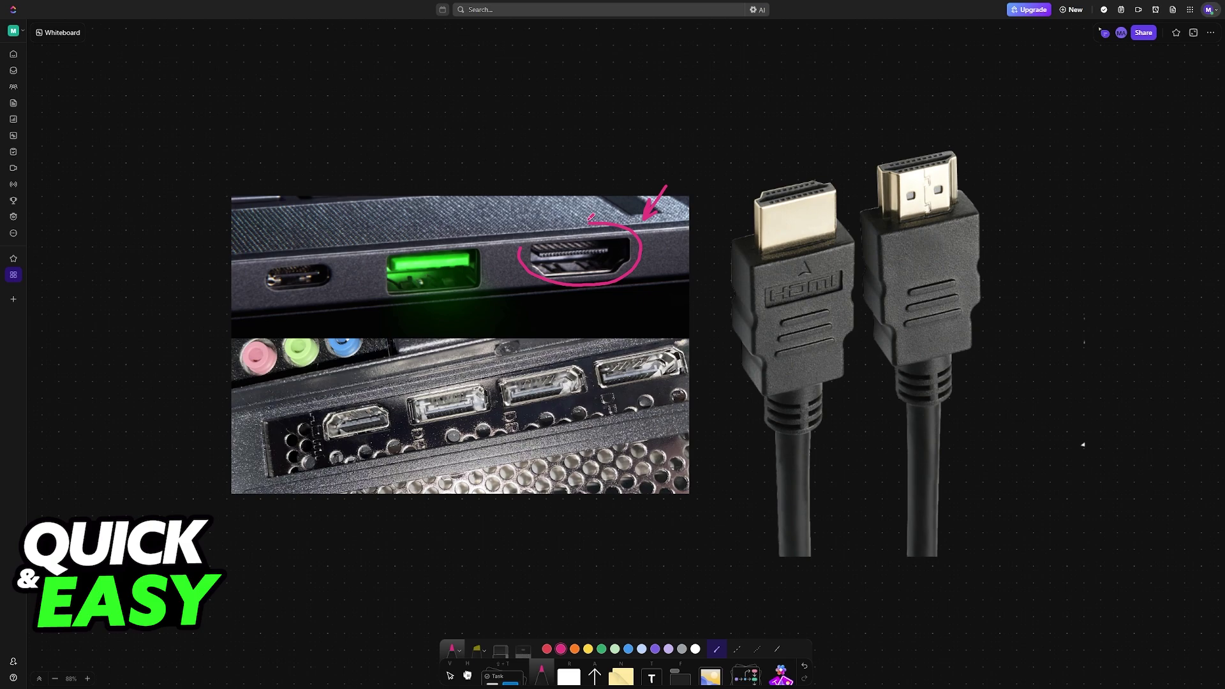
drag(536, 275, 670, 229)
drag(544, 235, 707, 272)
key(ctrl+z)
key(ctrl+z)
key(ctrl+z)
Arrow the USB-C and green USB ports, write 'USB → HDMI', and circle the HDMI port.
drag(314, 254, 342, 216)
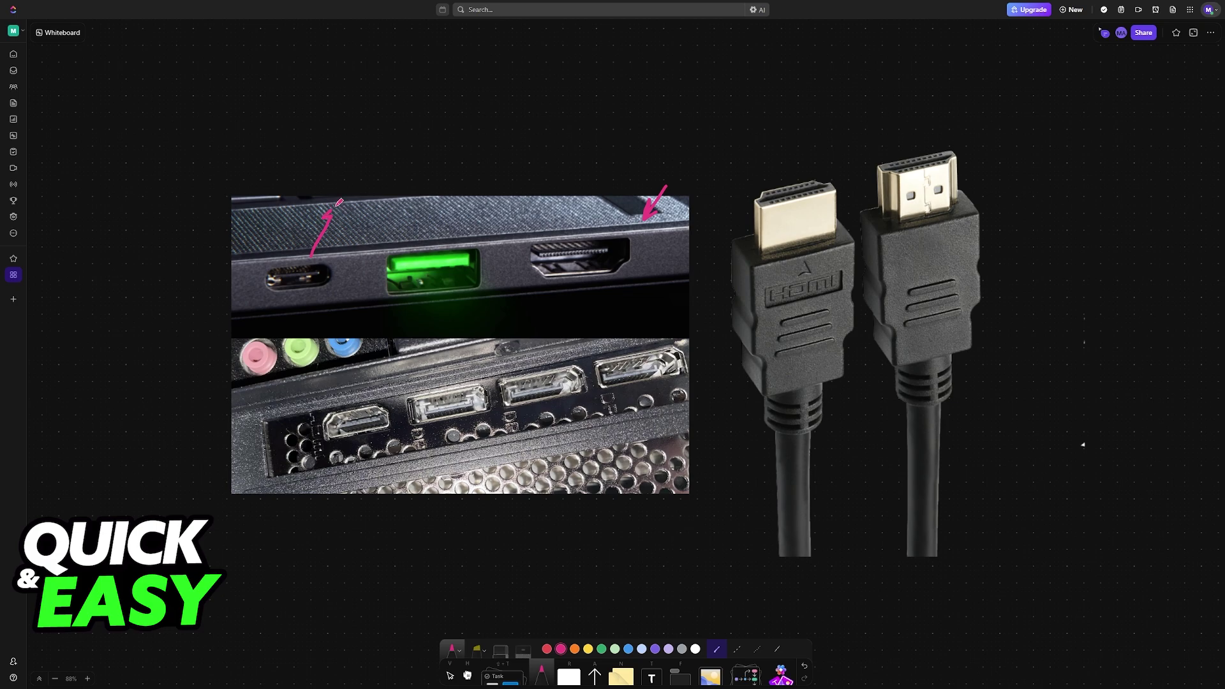
mouse_move(430, 244)
mouse_down()
mouse_move(416, 203)
mouse_move(429, 209)
mouse_up()
mouse_move(351, 165)
mouse_down()
mouse_move(362, 183)
mouse_move(391, 162)
mouse_move(401, 187)
mouse_move(472, 174)
mouse_move(496, 188)
mouse_up()
mouse_move(484, 175)
mouse_down()
mouse_move(536, 190)
mouse_move(486, 186)
mouse_up()
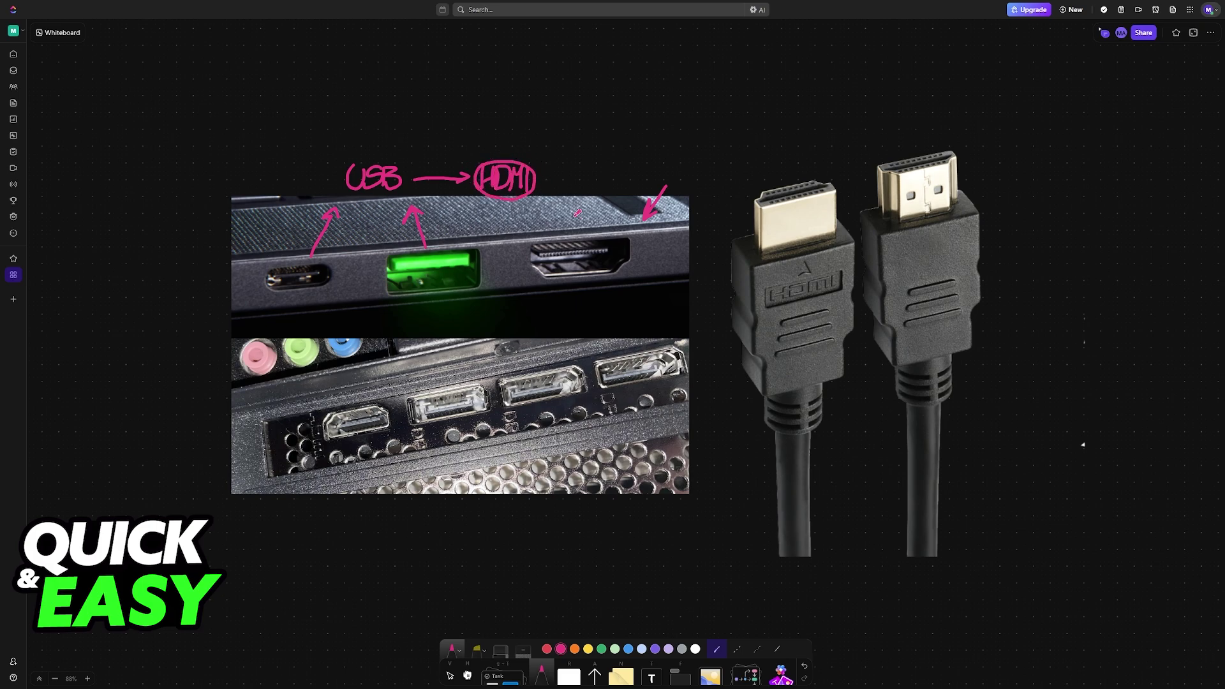
drag(551, 260, 571, 281)
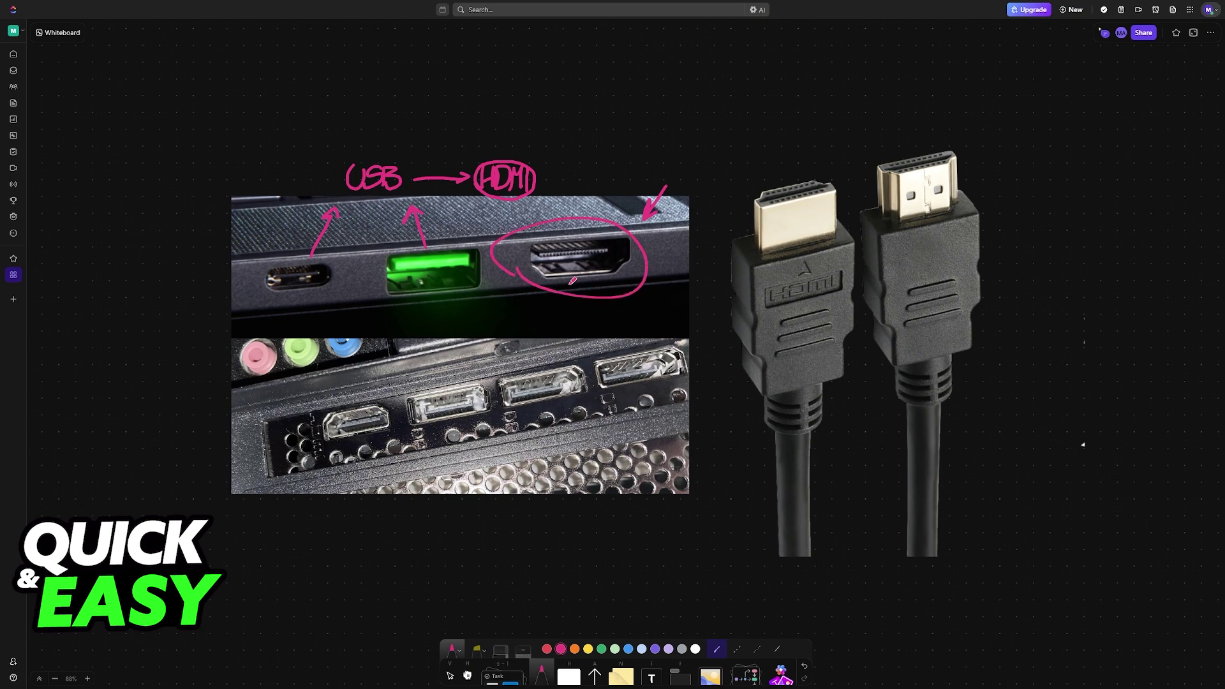
Undo the laptop oval, circle the desktop HDMI port labelled MB, and arrow from the HDMI plugs.
key(ctrl+z)
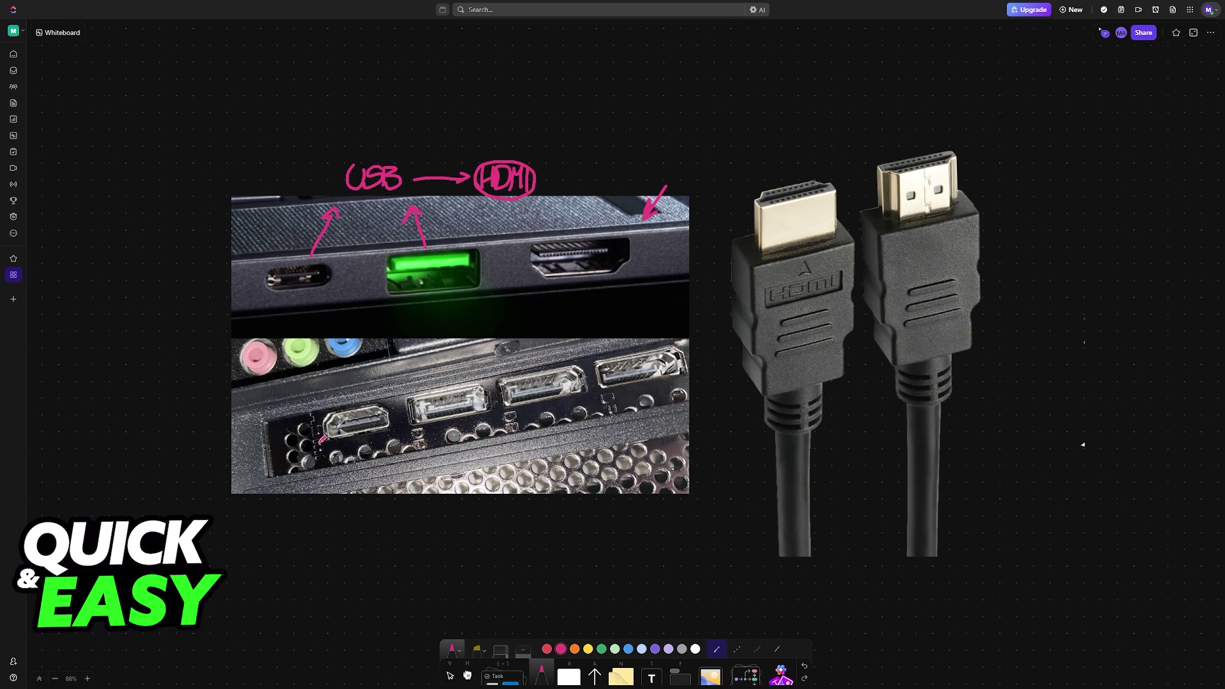
drag(322, 438, 316, 428)
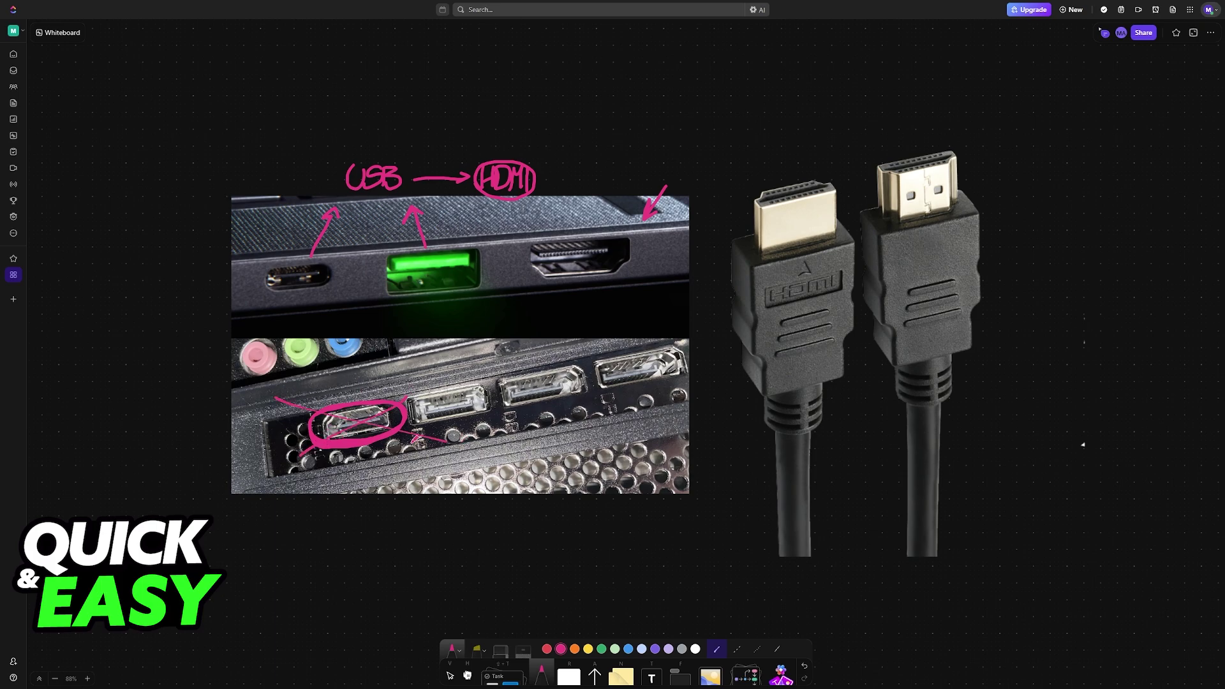
mouse_move(195, 385)
mouse_down()
mouse_move(222, 368)
mouse_move(162, 402)
mouse_move(164, 367)
mouse_move(103, 367)
mouse_move(125, 393)
mouse_up()
mouse_move(92, 383)
mouse_down()
mouse_move(102, 378)
mouse_move(91, 383)
mouse_up()
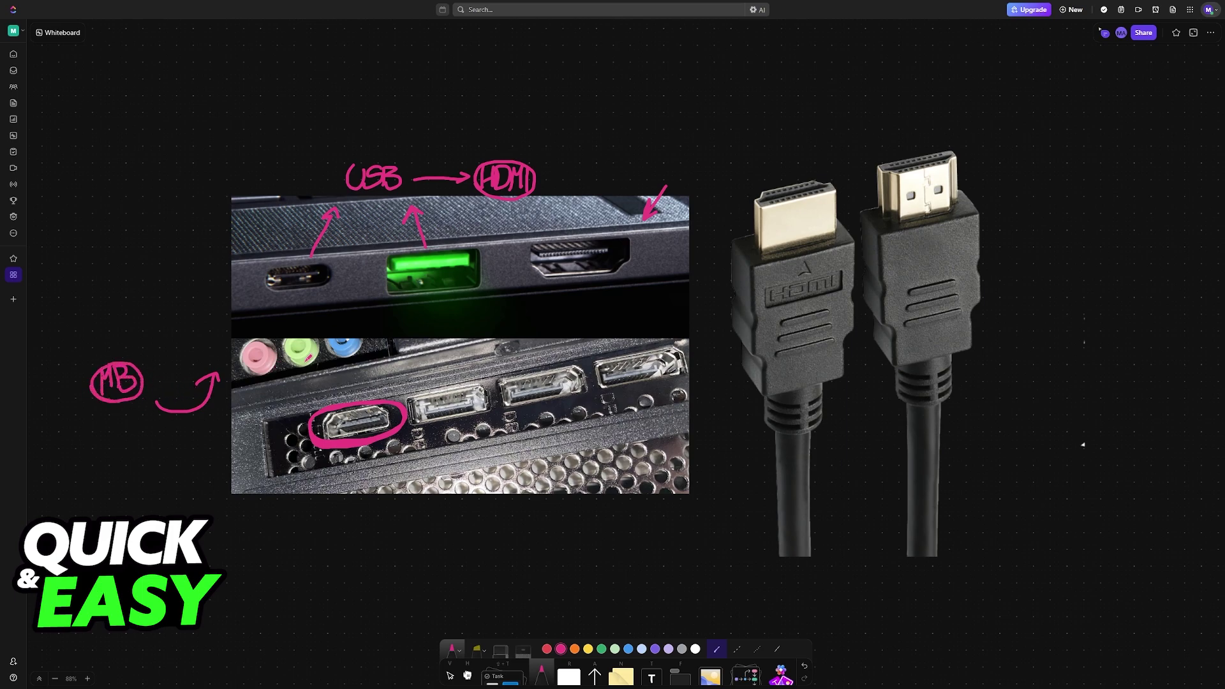
mouse_move(772, 185)
mouse_down()
mouse_move(691, 251)
mouse_move(702, 247)
mouse_up()
drag(960, 170, 1101, 166)
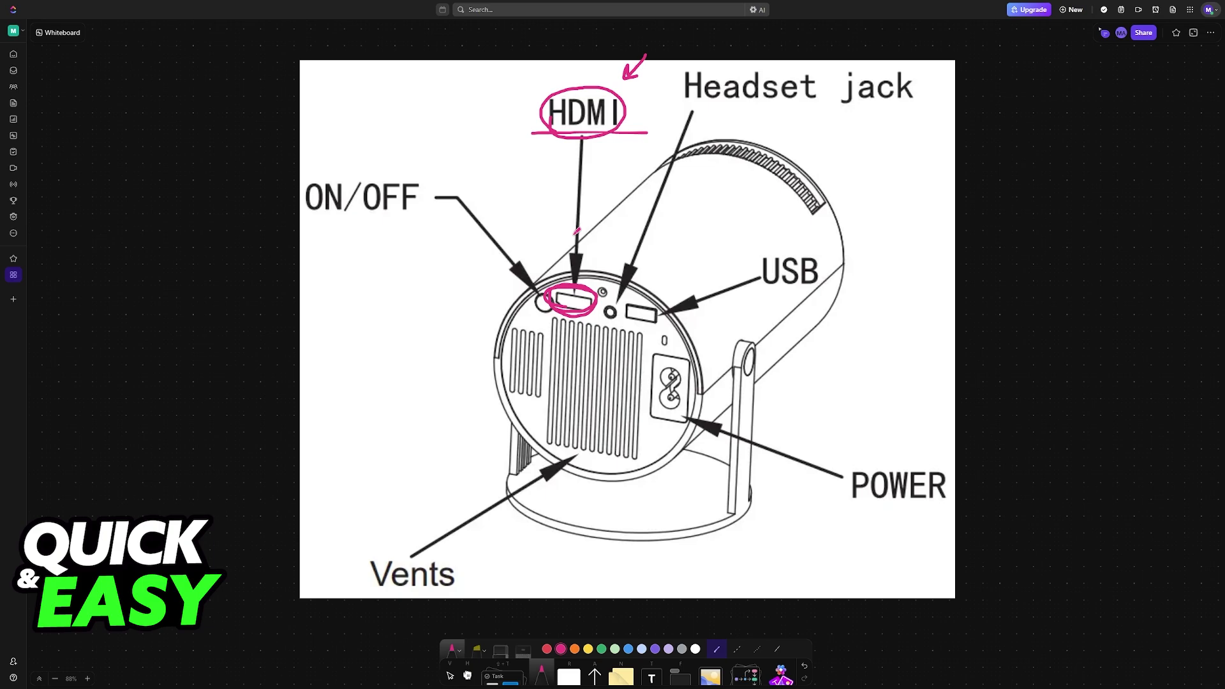
scroll(771, 215, down, 5)
scroll(772, 214, down, 5)
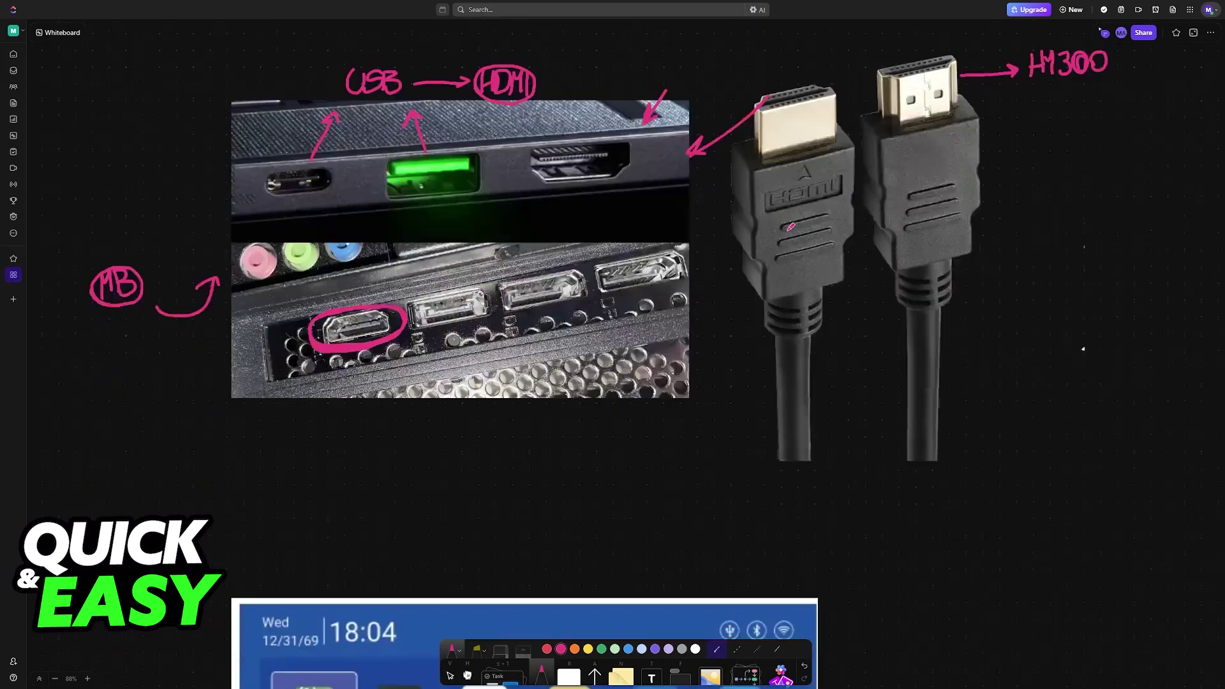
scroll(789, 244, down, 5)
scroll(790, 244, down, 5)
scroll(763, 278, down, 2)
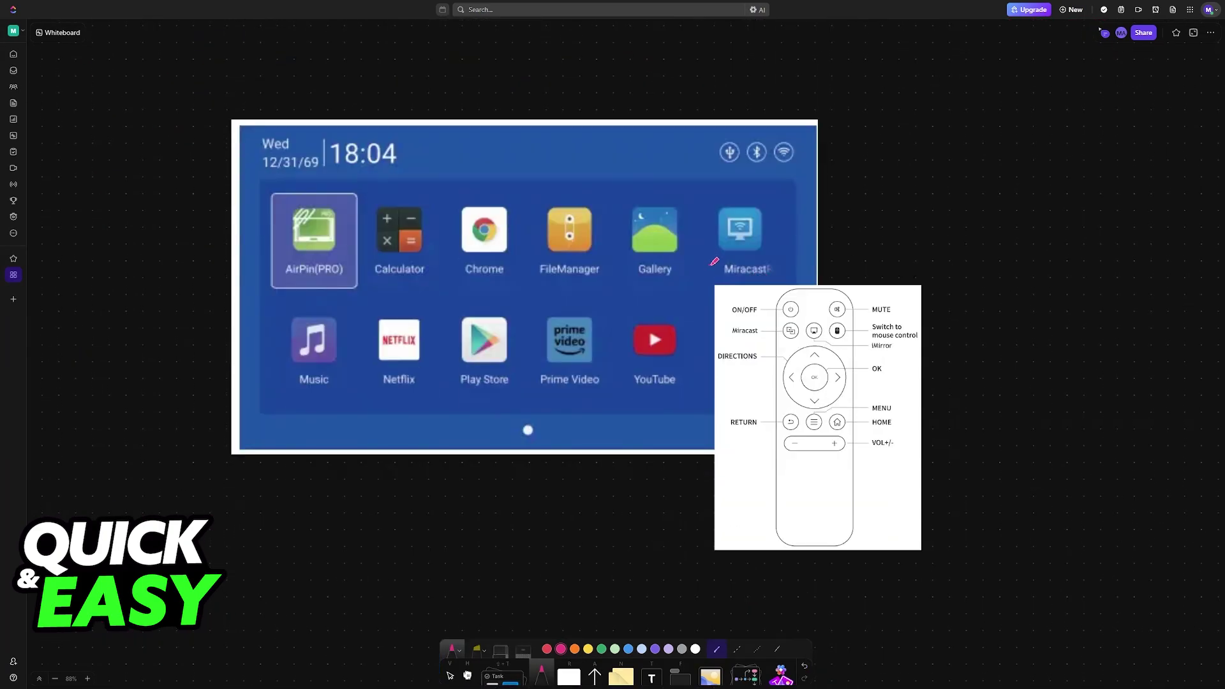
Circle and arrow the launcher's Miracast app, then circle the remote's Miracast label.
mouse_move(714, 263)
mouse_down()
mouse_move(756, 283)
mouse_move(770, 206)
mouse_move(714, 231)
mouse_move(743, 284)
mouse_move(784, 234)
mouse_move(756, 201)
mouse_move(713, 234)
mouse_up()
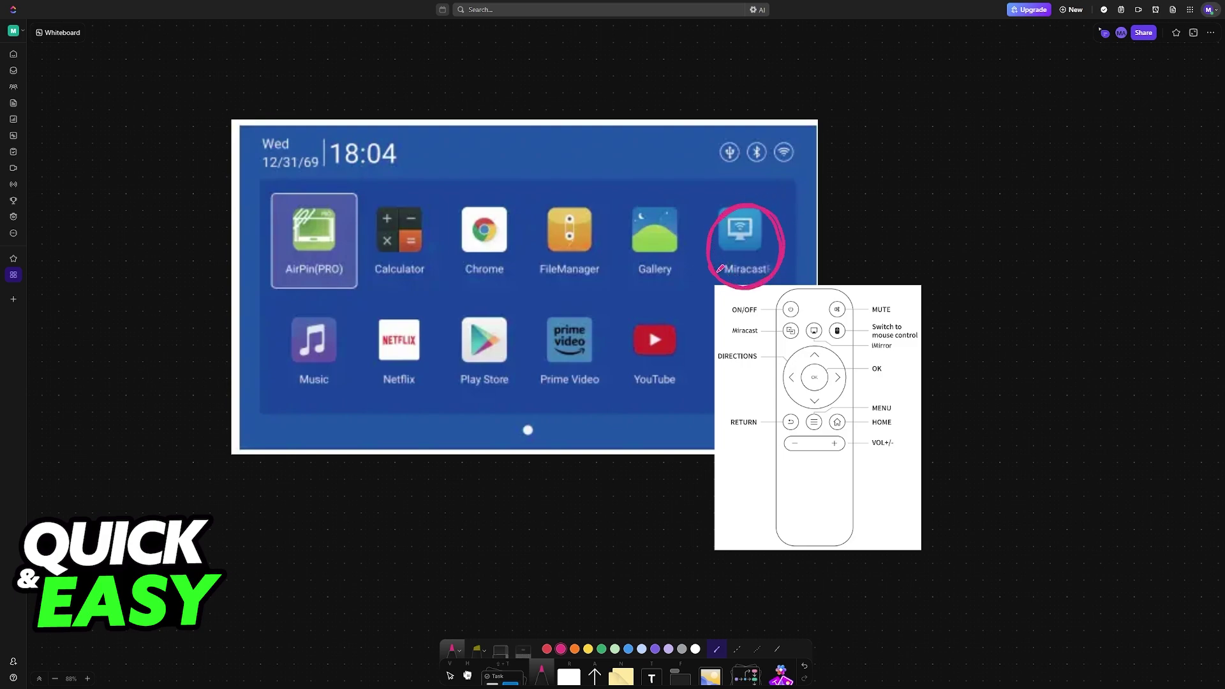
mouse_move(828, 183)
mouse_down()
mouse_move(799, 212)
mouse_move(818, 208)
mouse_up()
mouse_move(787, 334)
mouse_down()
mouse_move(727, 340)
mouse_move(809, 336)
mouse_move(791, 311)
mouse_move(727, 330)
mouse_move(729, 316)
mouse_move(796, 308)
mouse_up()
key(ctrl+z)
mouse_move(724, 330)
mouse_down()
mouse_move(771, 346)
mouse_move(810, 321)
mouse_move(756, 308)
mouse_move(726, 326)
mouse_move(744, 335)
mouse_up()
mouse_move(872, 259)
mouse_down()
mouse_move(875, 228)
mouse_move(906, 232)
mouse_move(903, 258)
mouse_move(871, 257)
mouse_move(903, 242)
mouse_move(924, 244)
mouse_move(913, 254)
mouse_move(951, 252)
mouse_move(942, 224)
mouse_move(926, 251)
mouse_move(930, 234)
mouse_up()
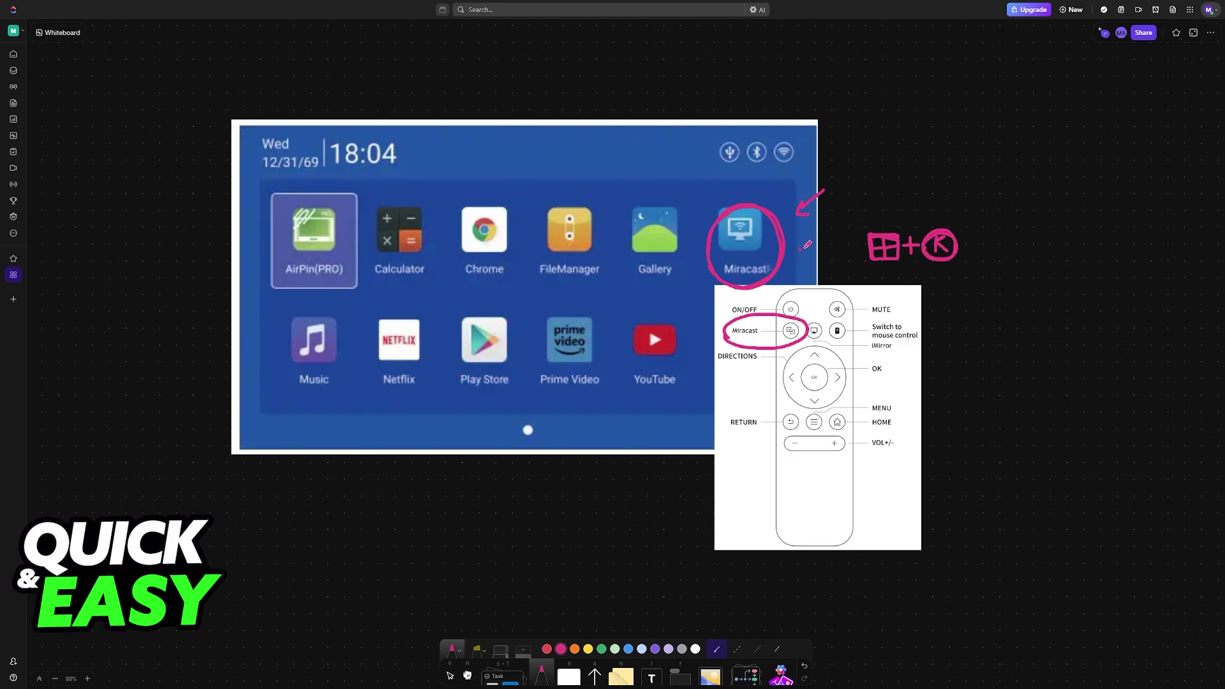
Arrow the Miracast circle to the Win+K sketch and write 'HY300' beside it.
mouse_move(805, 245)
mouse_down()
mouse_move(795, 249)
mouse_move(848, 246)
mouse_up()
mouse_move(996, 236)
mouse_down()
mouse_move(999, 258)
mouse_move(1010, 239)
mouse_up()
mouse_move(1010, 230)
mouse_down()
mouse_move(1016, 255)
mouse_move(1031, 259)
mouse_move(1062, 236)
mouse_move(963, 255)
mouse_up()
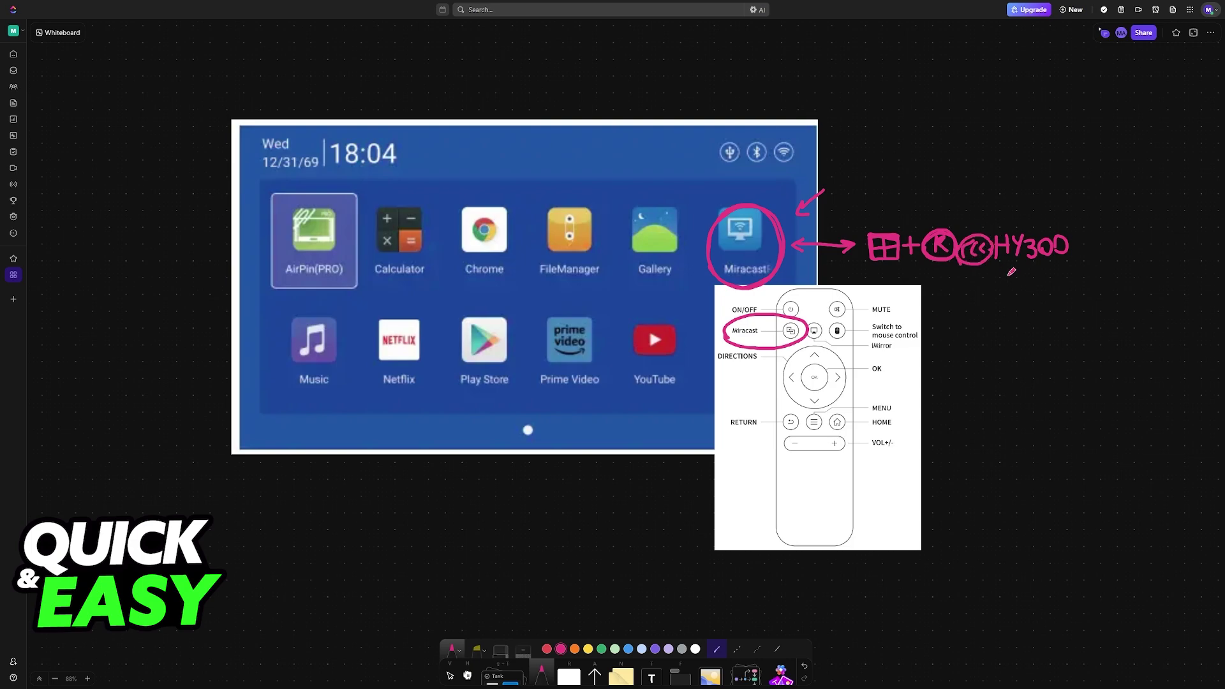
scroll(804, 345, down, 5)
scroll(671, 364, down, 5)
scroll(555, 370, up, 2)
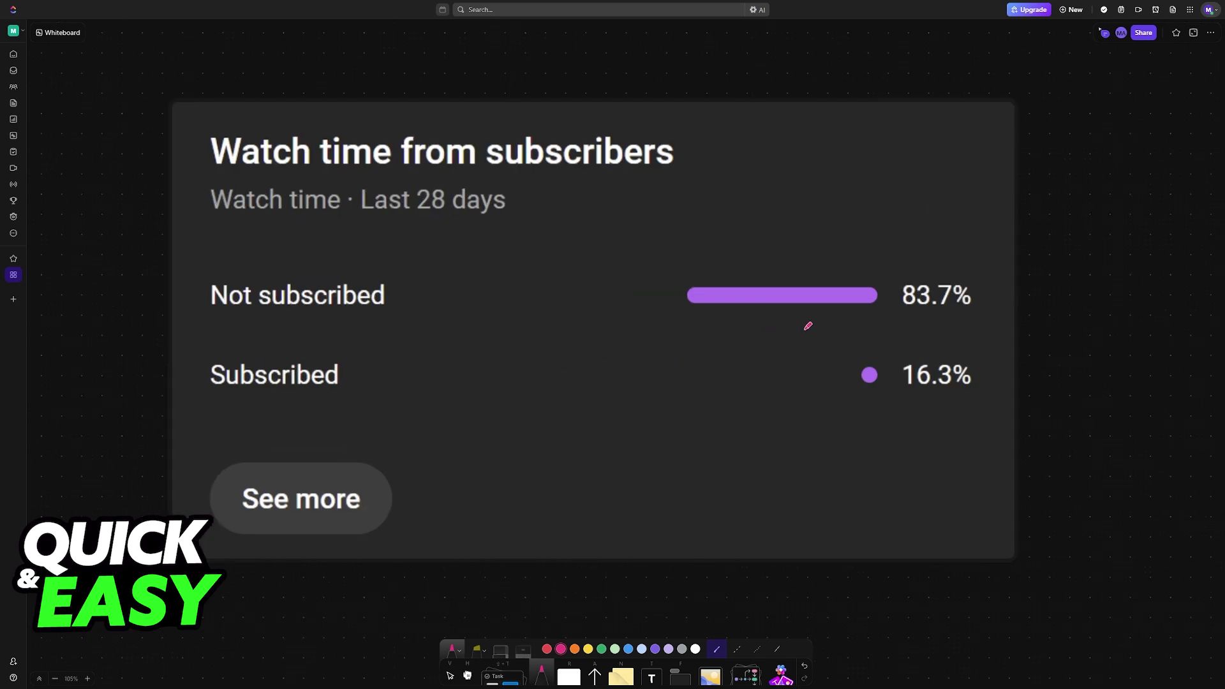
Underline 83.7% and 16.3%, arrow them to a circled X and check, and strike out 83.7%.
drag(903, 324, 986, 320)
mouse_move(931, 271)
mouse_down()
mouse_move(981, 226)
mouse_move(1045, 213)
mouse_move(1048, 229)
mouse_up()
mouse_move(896, 392)
mouse_down()
mouse_move(988, 391)
mouse_move(991, 444)
mouse_move(1060, 429)
mouse_move(1018, 438)
mouse_up()
drag(900, 318, 999, 326)
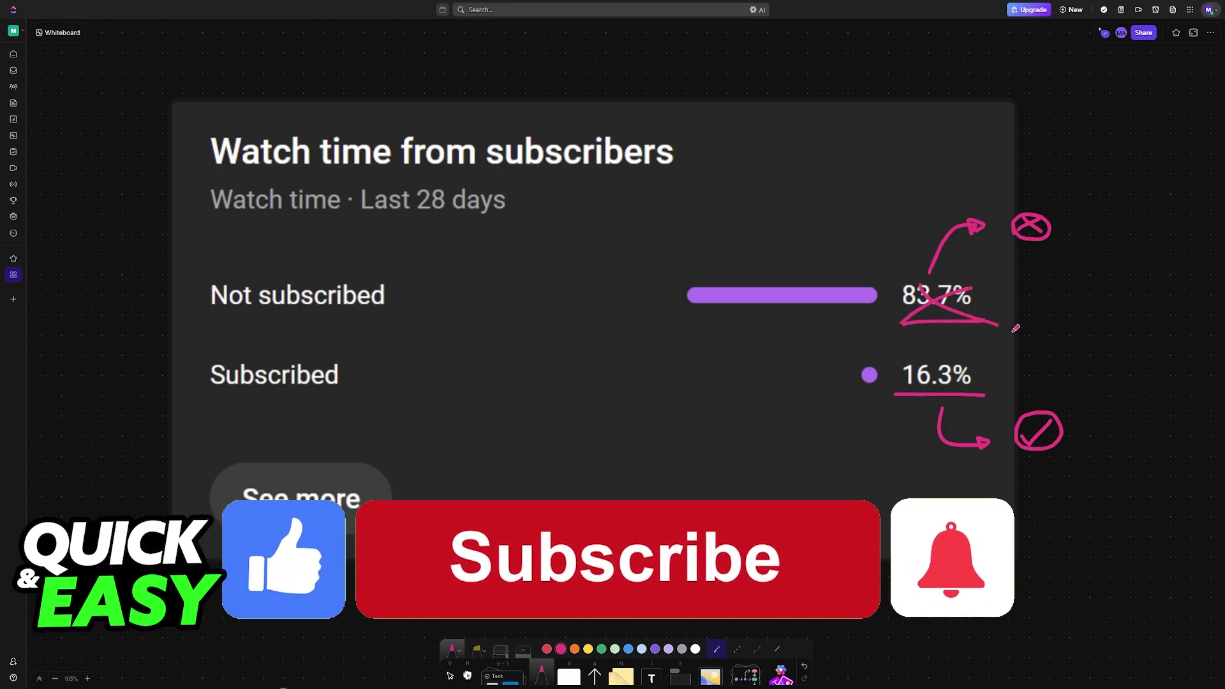